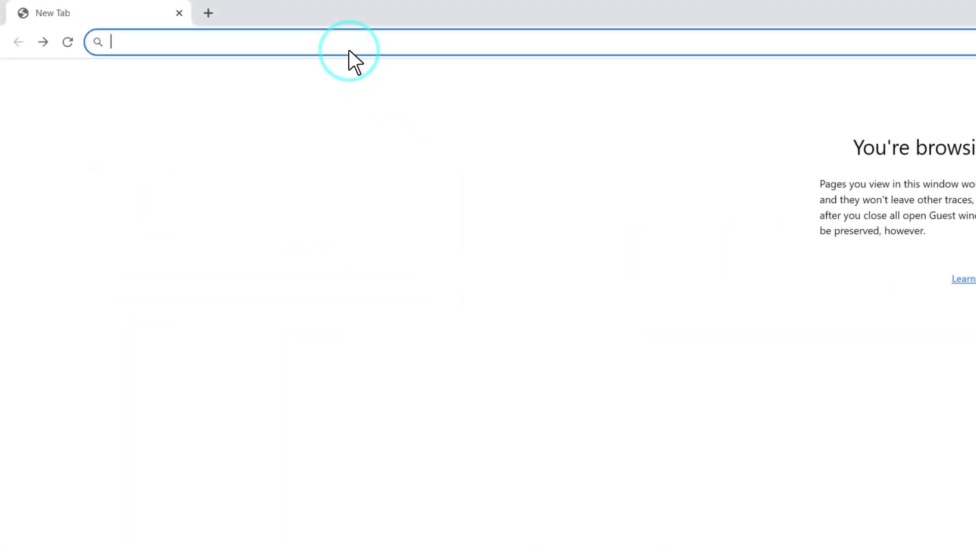
text(dms.benq.com)
Load dms.benq.com and sign in with the account email and password.
key(Return)
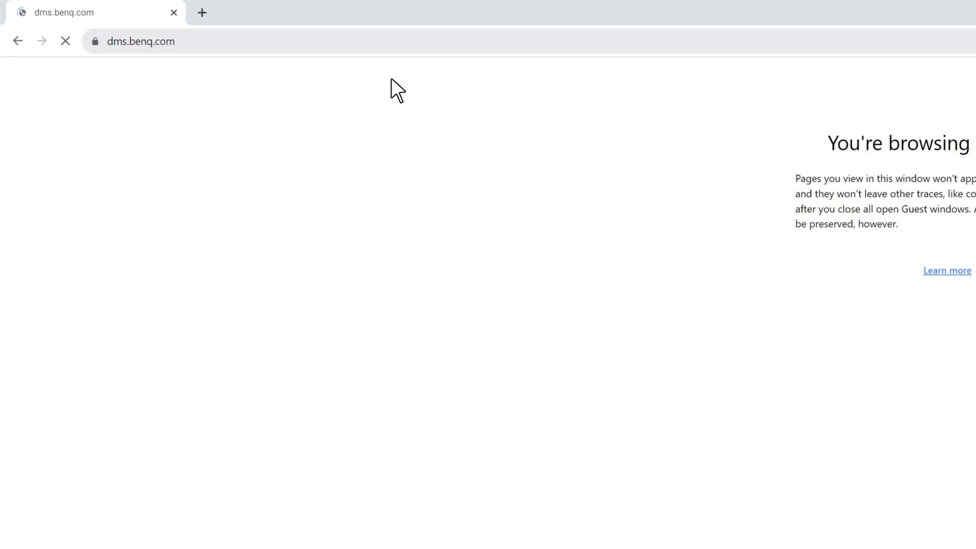
click(464, 188)
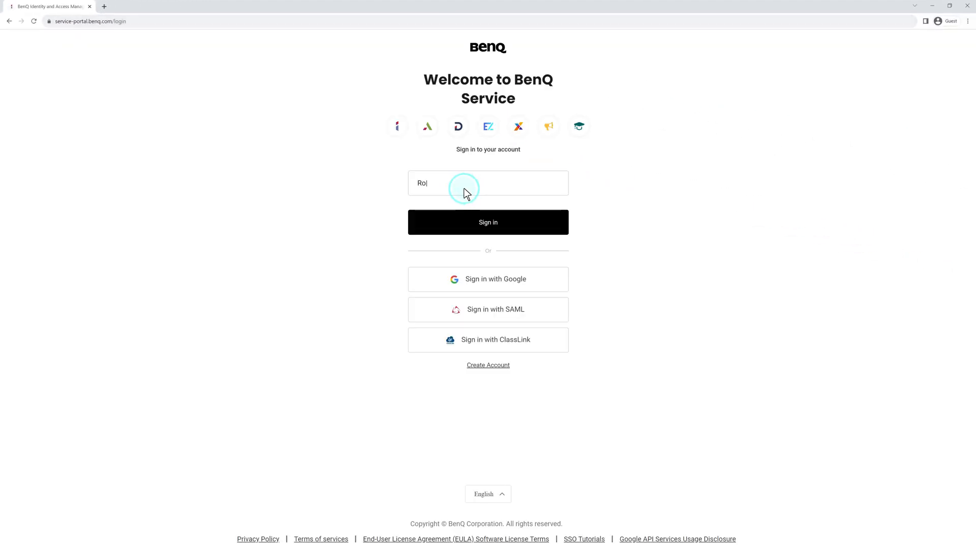
click(480, 221)
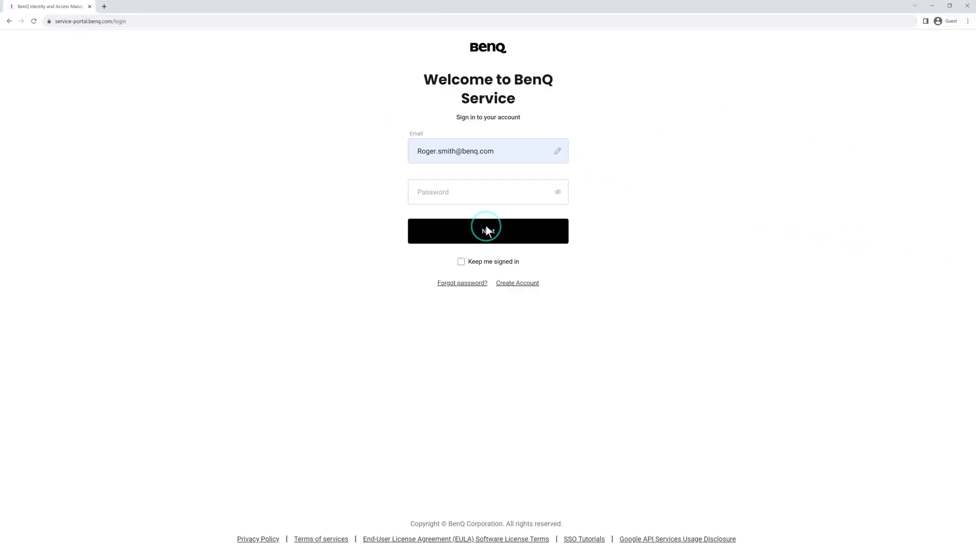
click(496, 193)
text(••••••)
click(496, 226)
Go to the Apps page, glance at My apps, and return to the BenQ apps list.
click(32, 136)
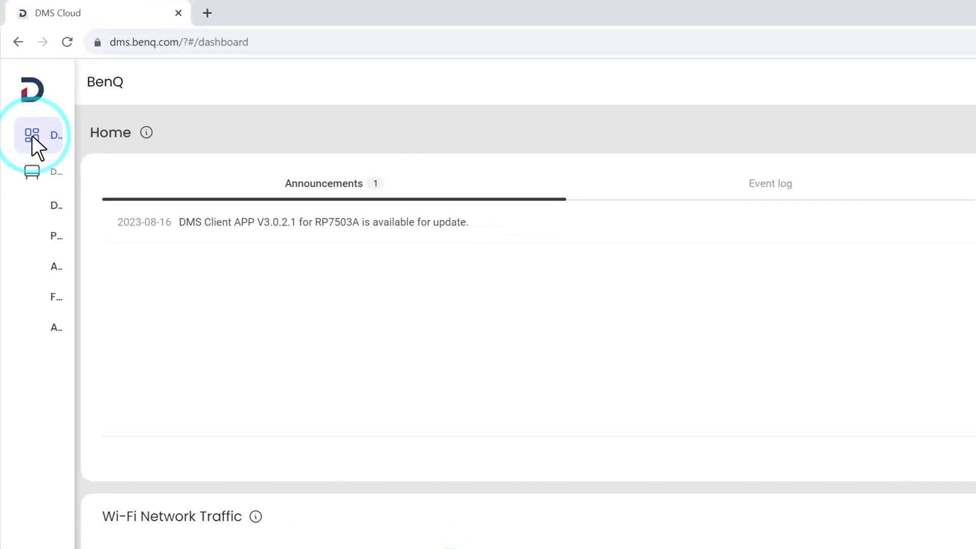
click(67, 267)
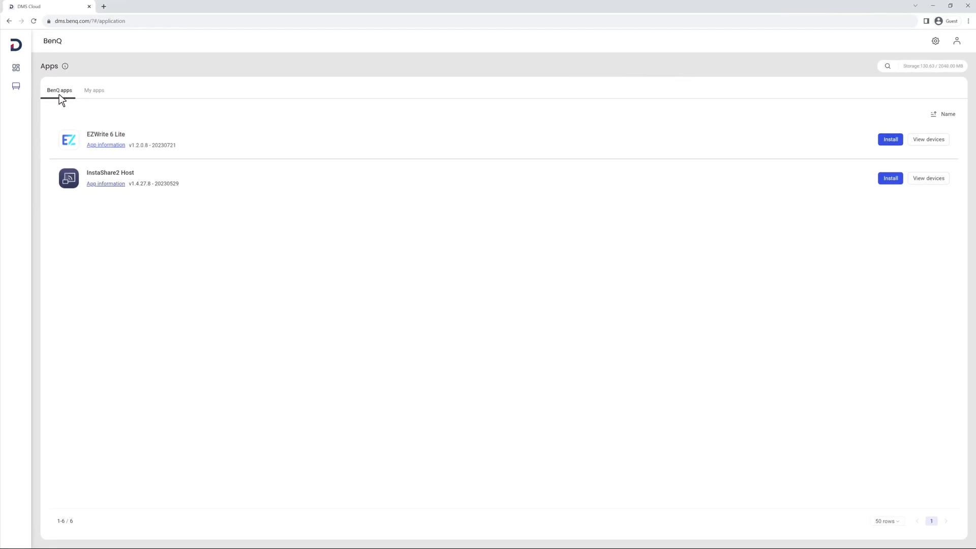
click(93, 90)
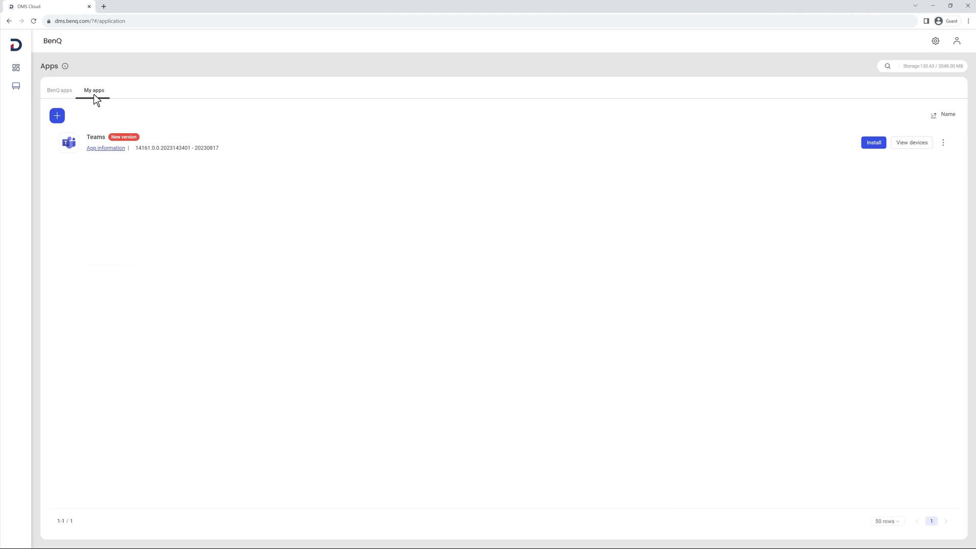
click(59, 90)
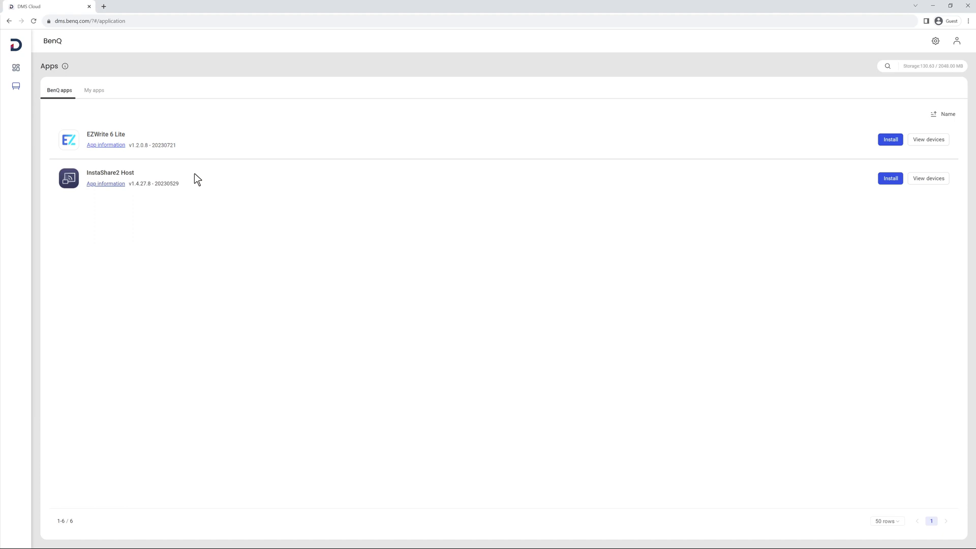
Install InstaShare2 Host by tags, targeting Science lab, and confirm the deployment.
click(891, 178)
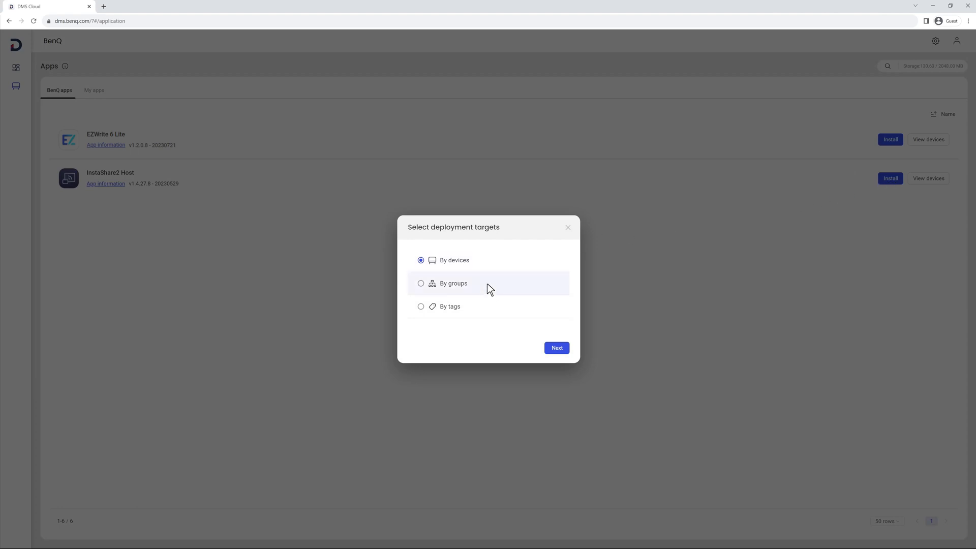
click(421, 306)
click(557, 348)
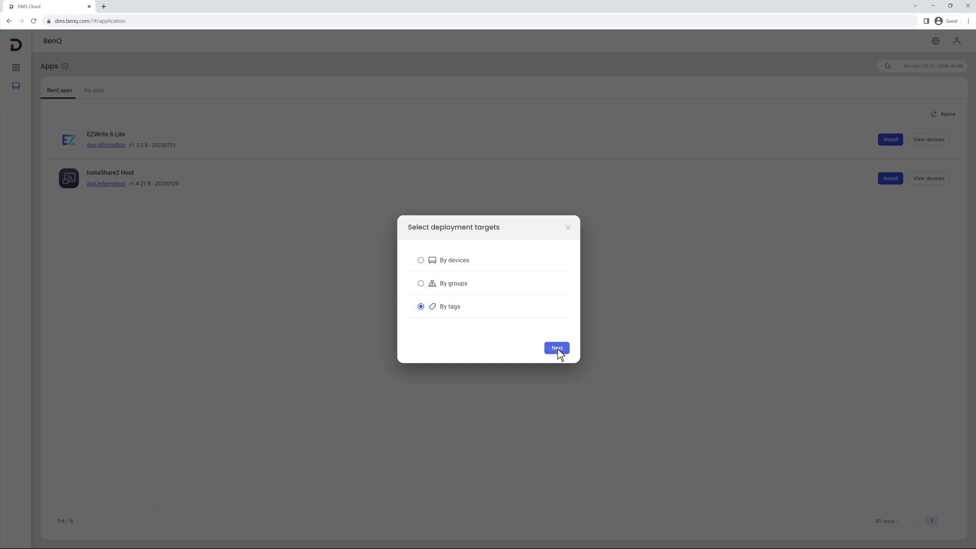
click(421, 269)
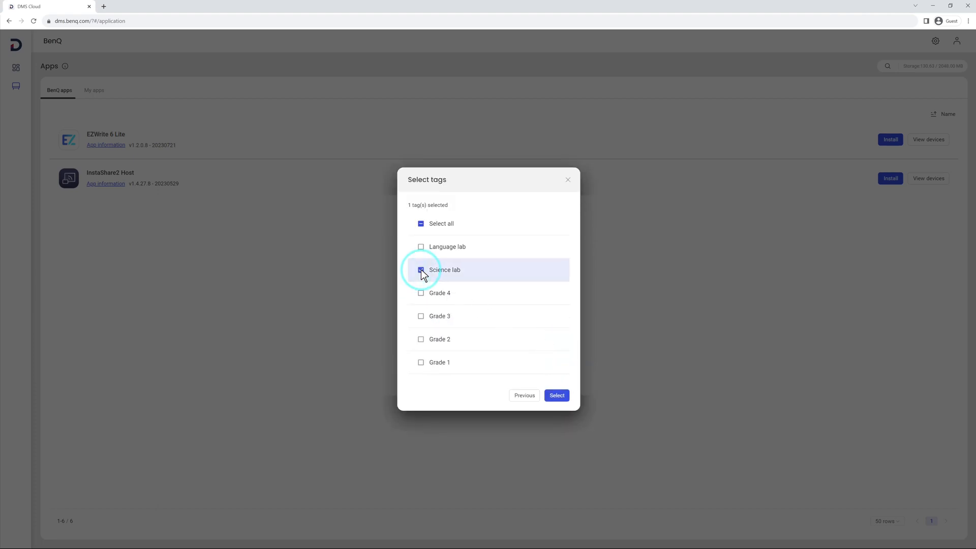
click(557, 395)
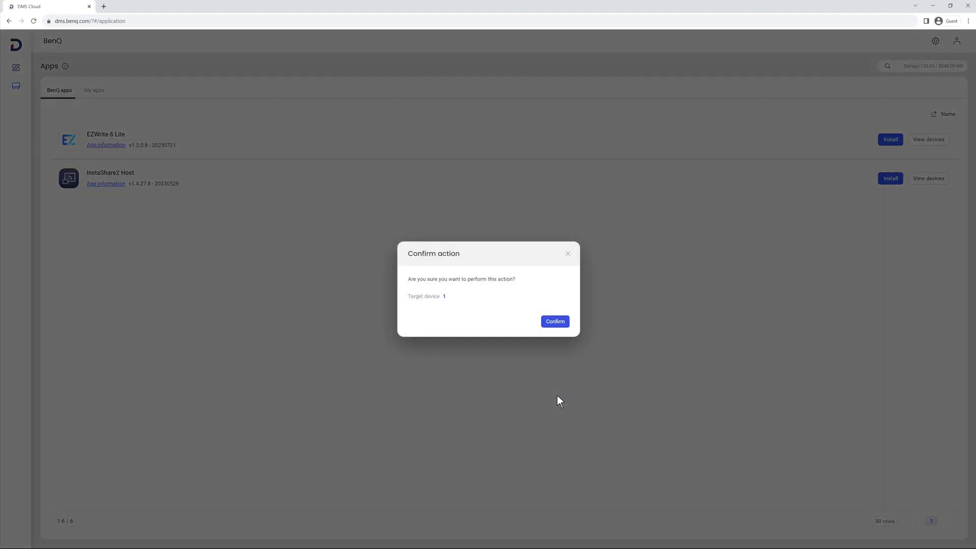
click(555, 320)
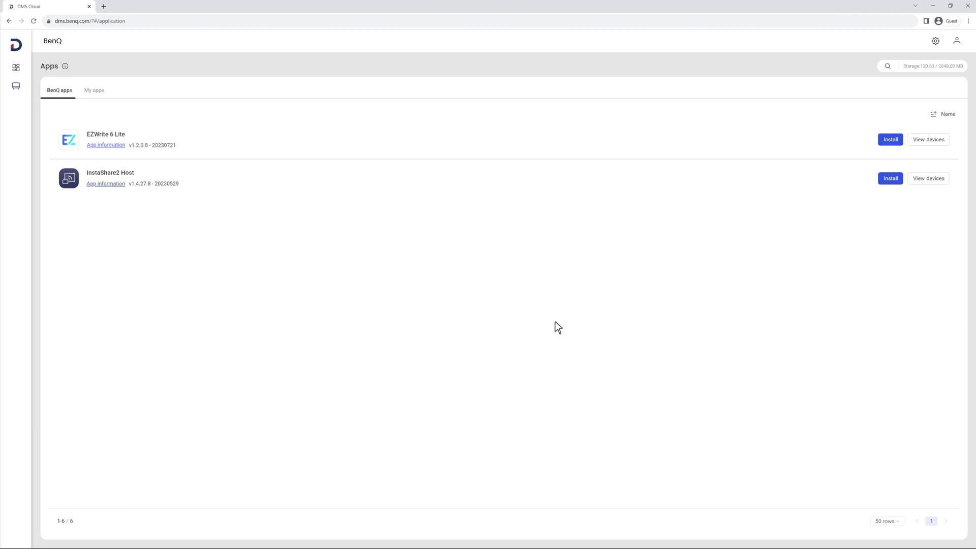
Upload the NASA APK to My apps with the description 'Space'.
click(94, 90)
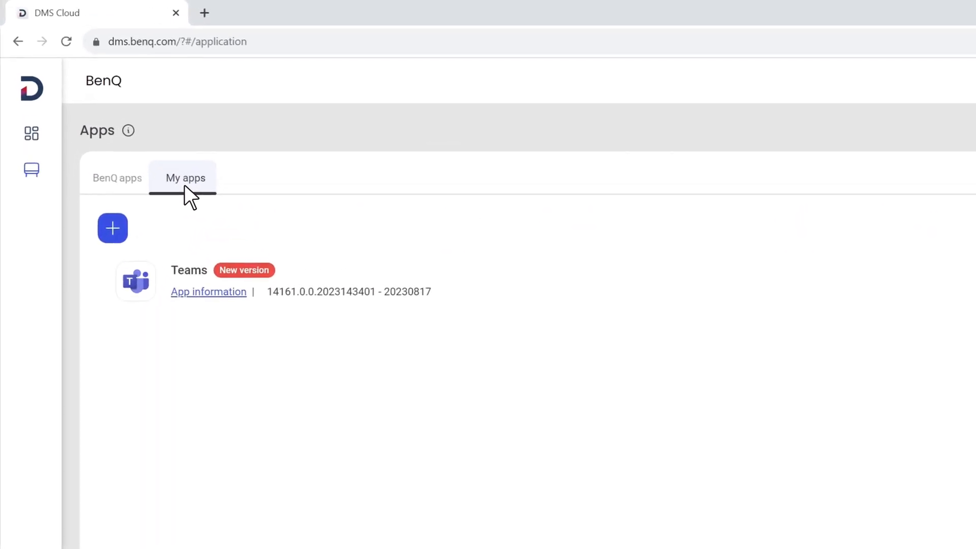
click(113, 231)
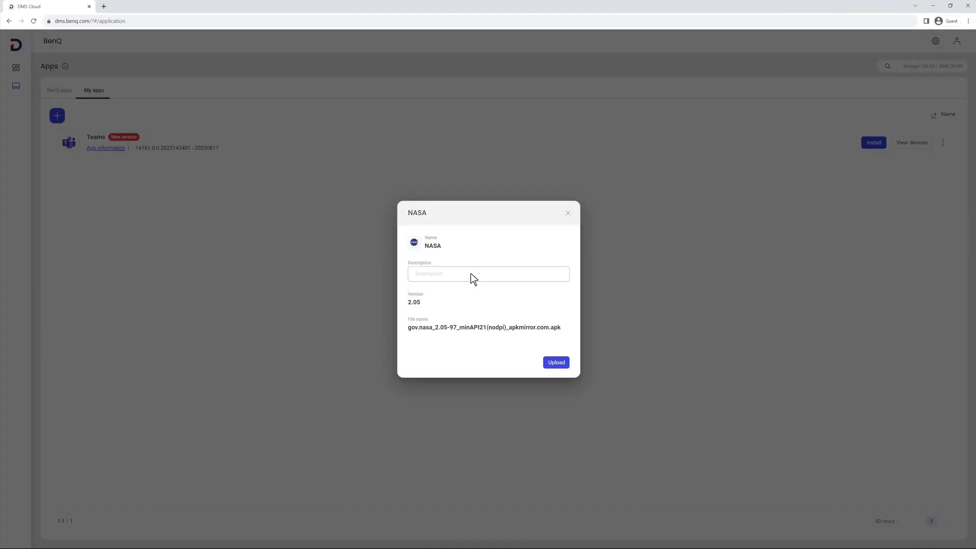
click(470, 273)
text(Space)
click(558, 363)
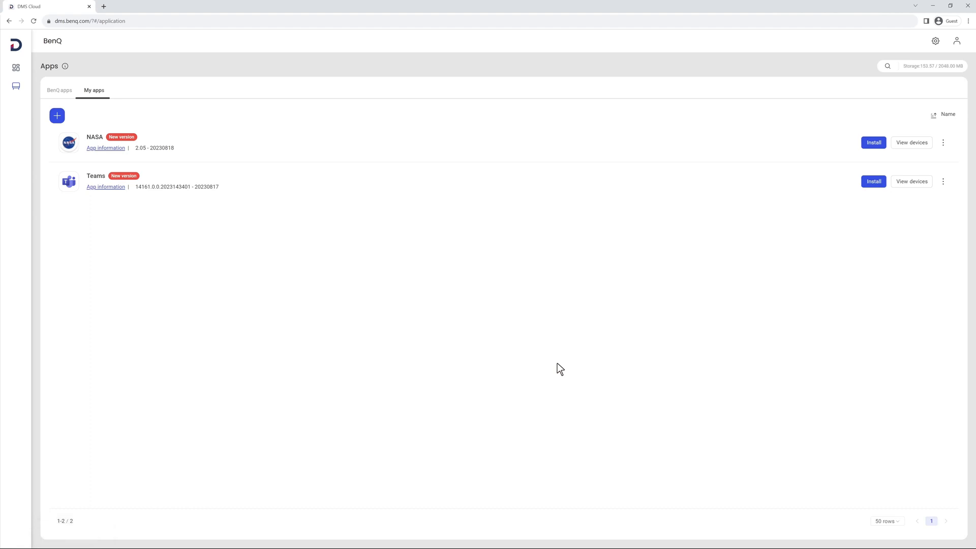
Install NASA by tags on the Science lab device and confirm.
click(874, 142)
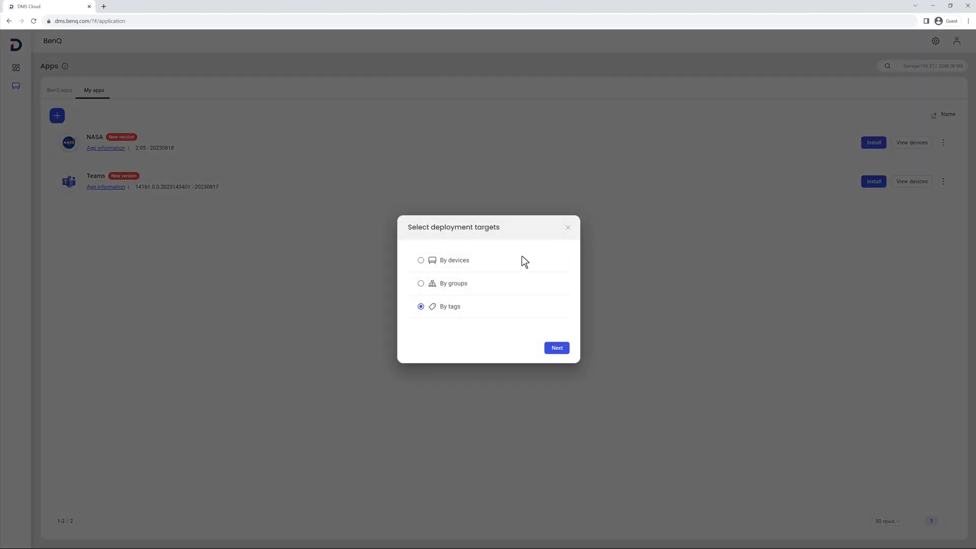
click(510, 307)
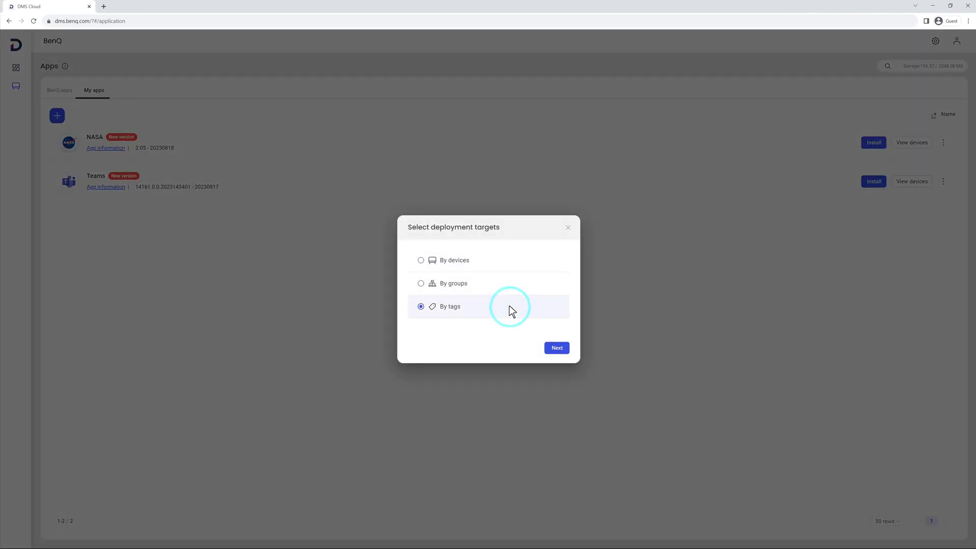
click(556, 347)
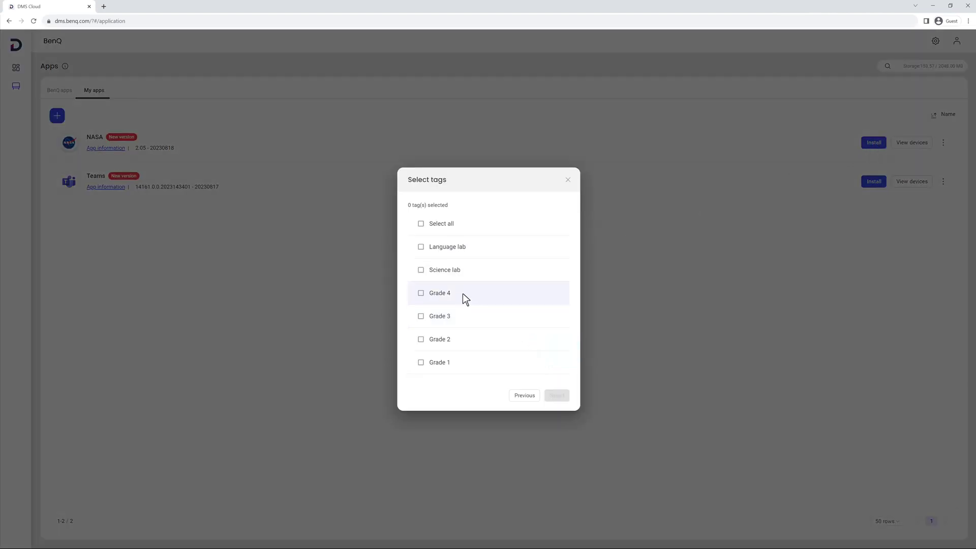
click(420, 270)
click(555, 394)
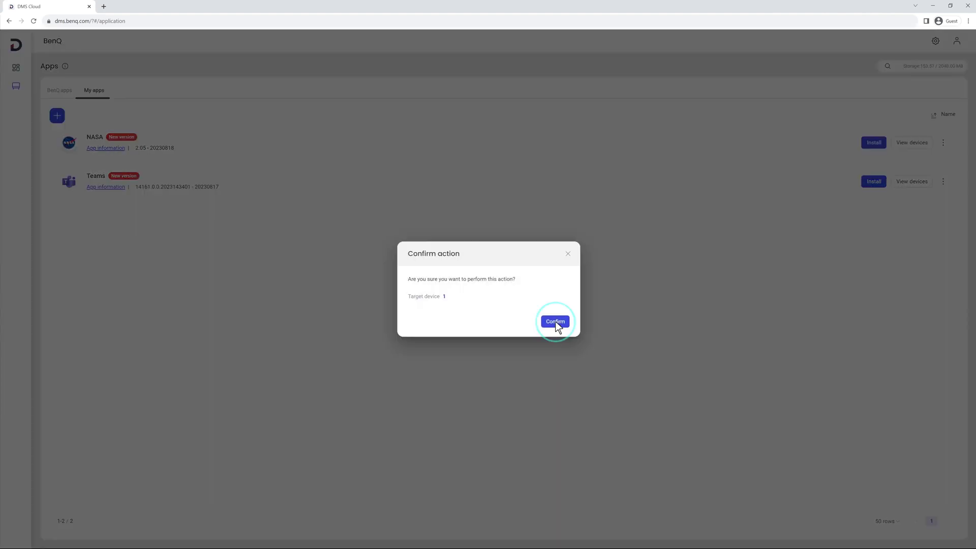
click(555, 322)
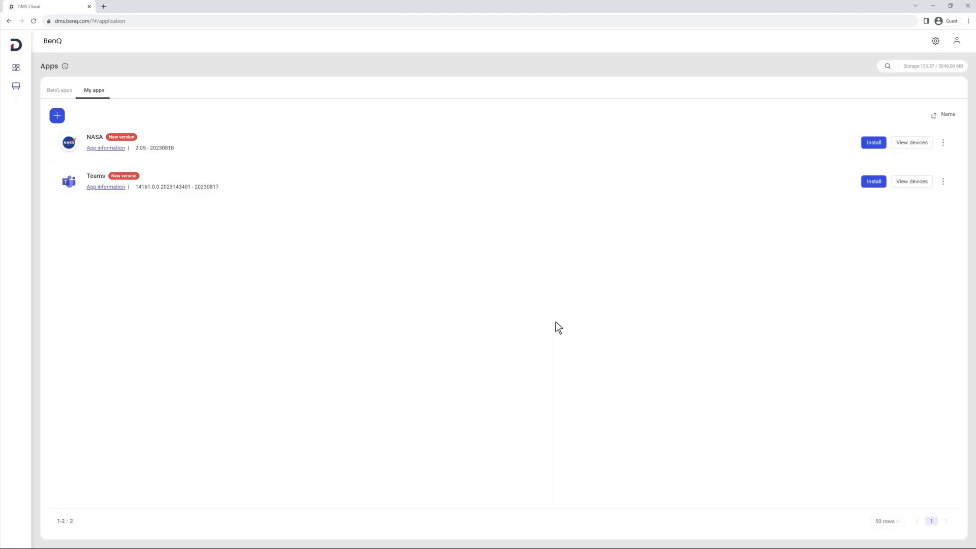
click(912, 142)
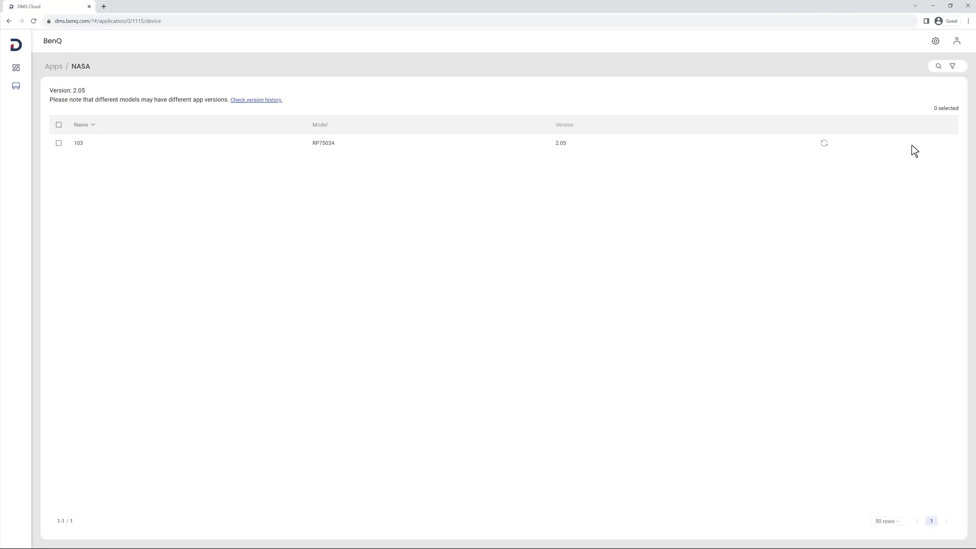
click(58, 143)
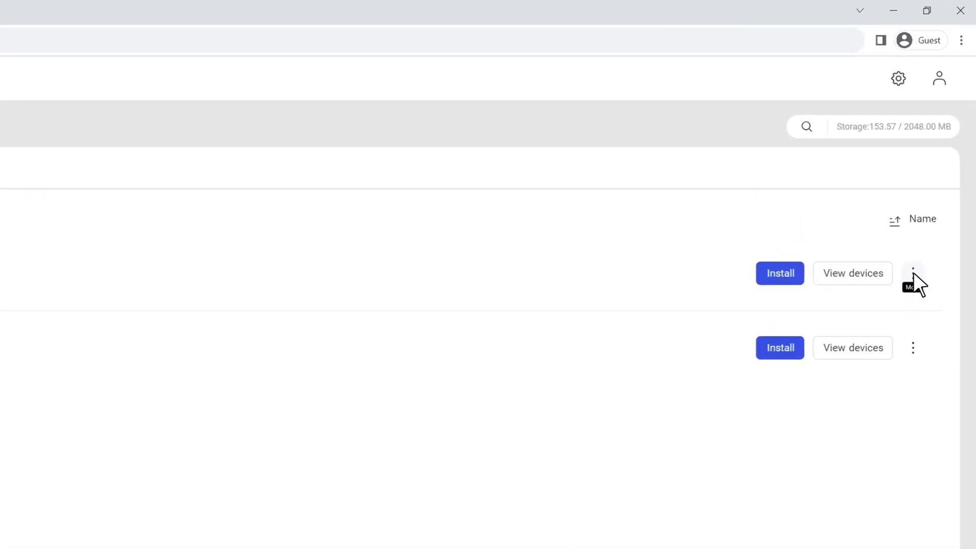
Remove NASA from My apps with 'Uninstall from all devices as well' ticked and confirm.
click(935, 177)
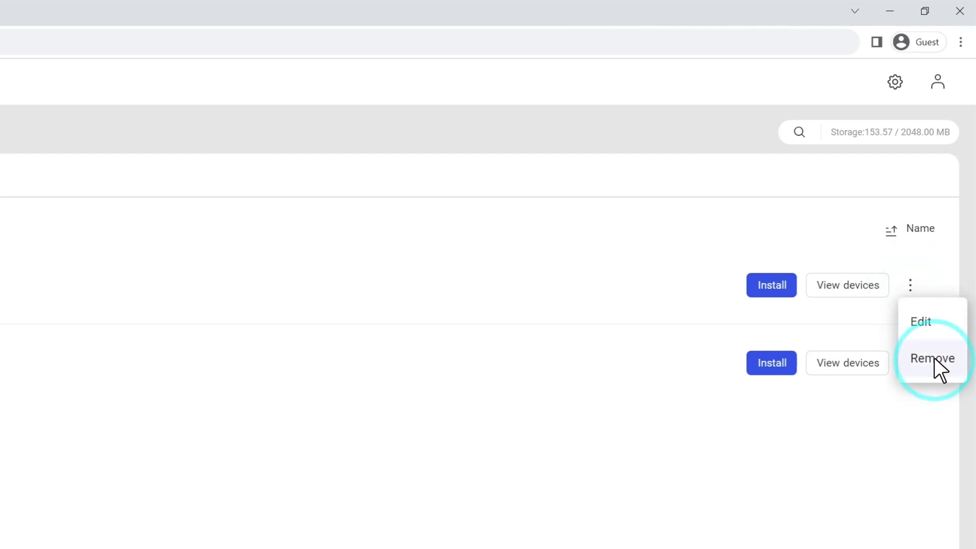
click(933, 358)
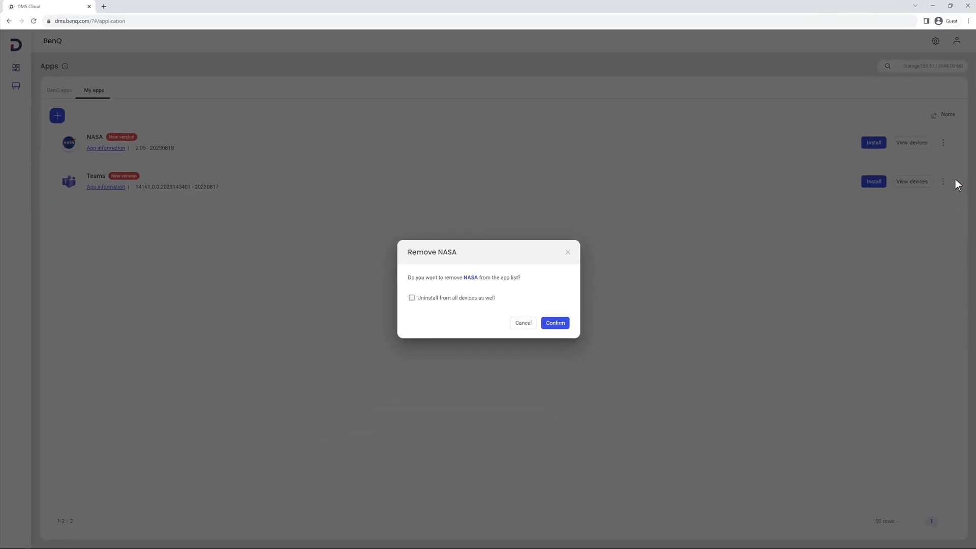
click(412, 298)
click(556, 323)
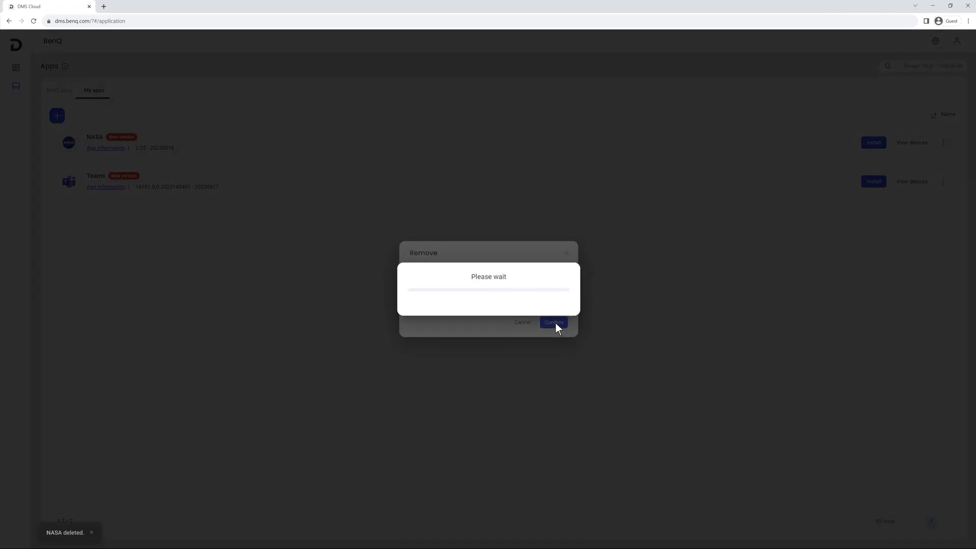